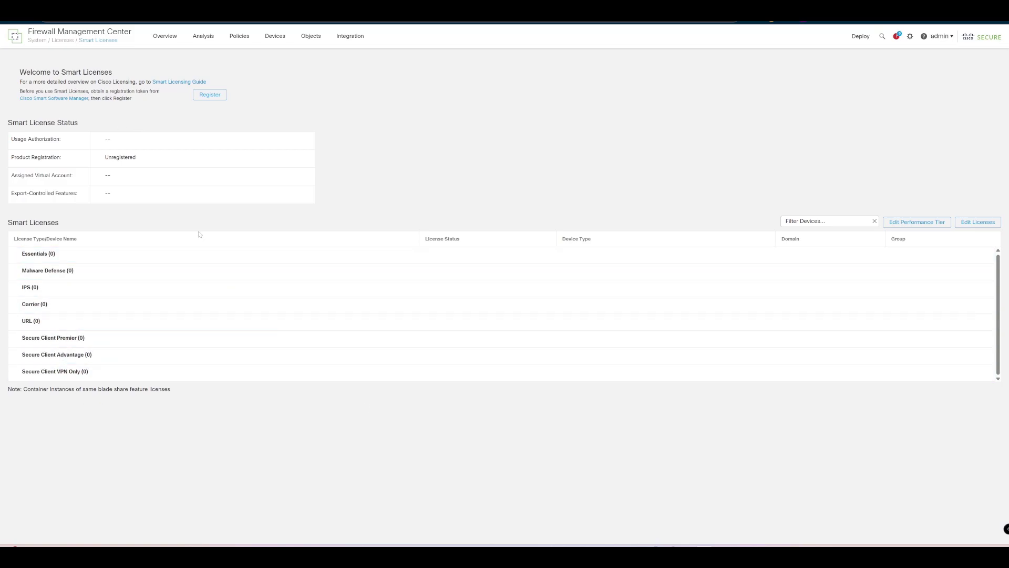
Open the Smart Licensing product registration form and review its Cisco Success Network options.
left_click(206, 95)
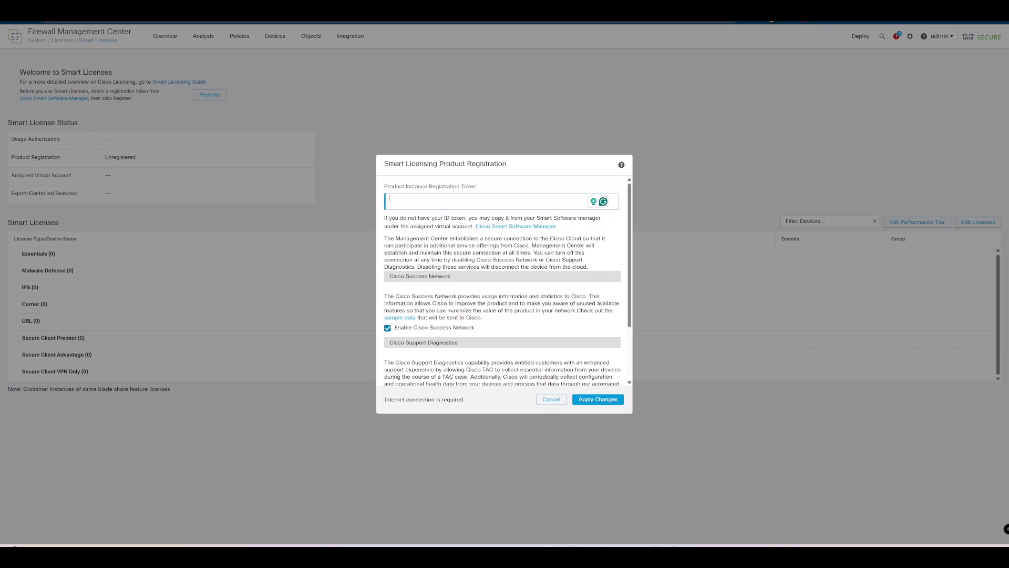
scroll(502, 281, "down", 3)
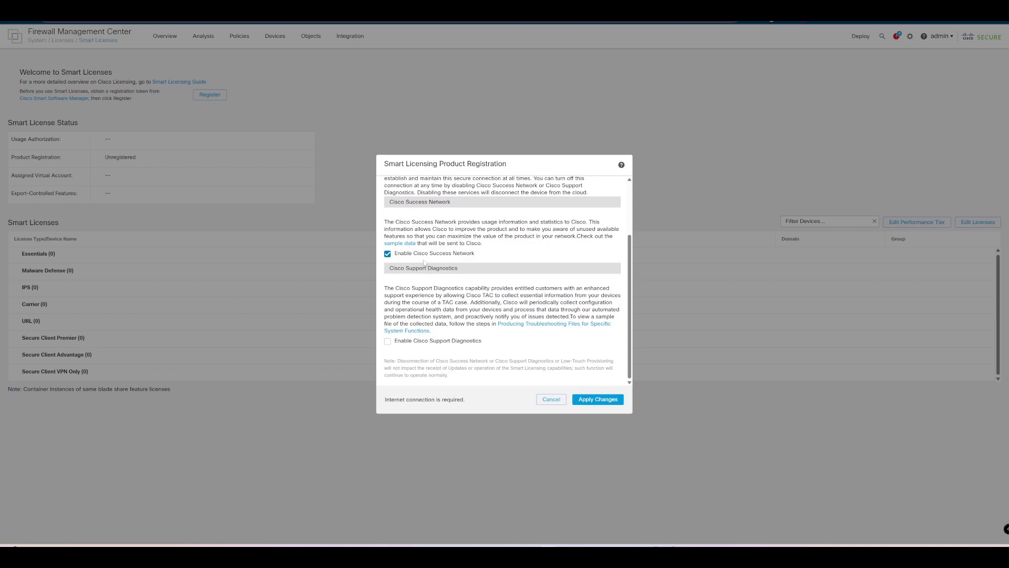
scroll(424, 263, "up", 3)
scroll(426, 264, "down", 3)
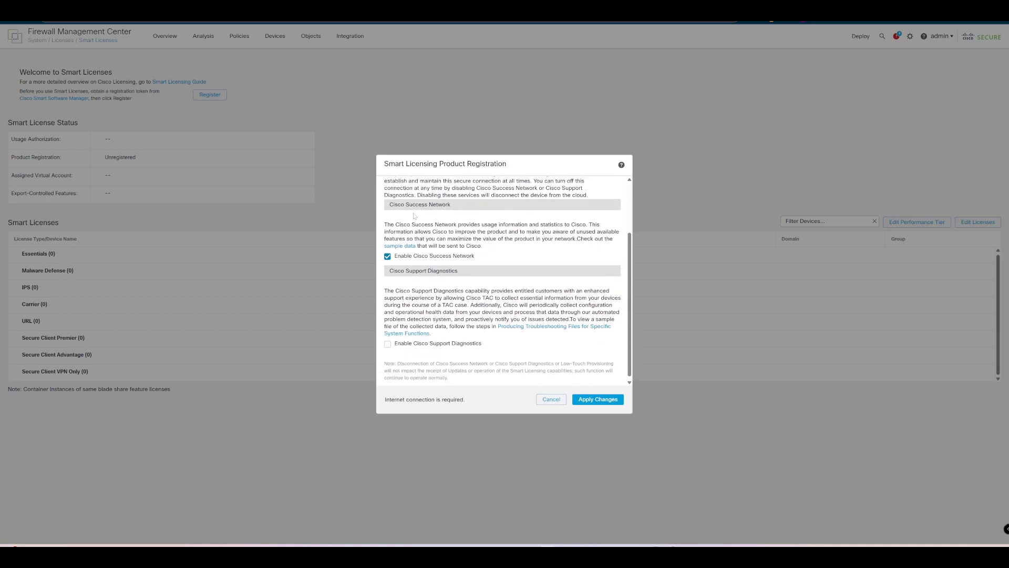
scroll(415, 273, "up", 1)
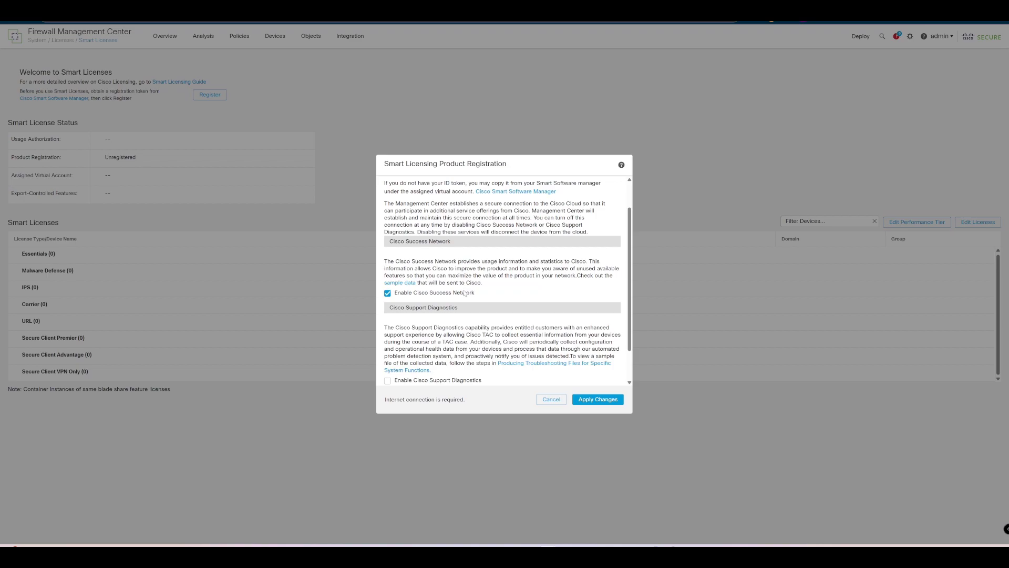
left_click(387, 293)
scroll(555, 292, "down", 1)
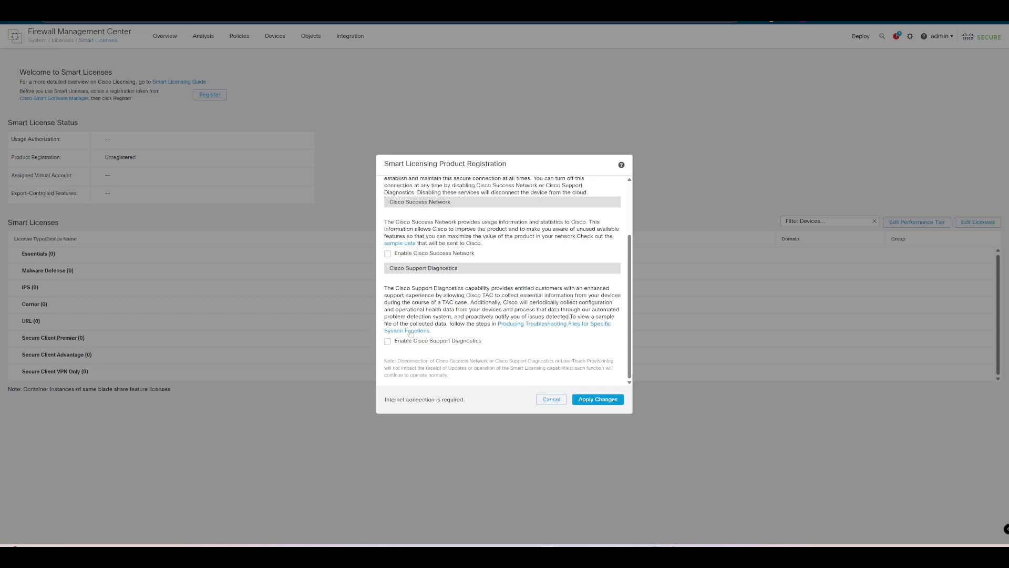
scroll(502, 281, "up", 3)
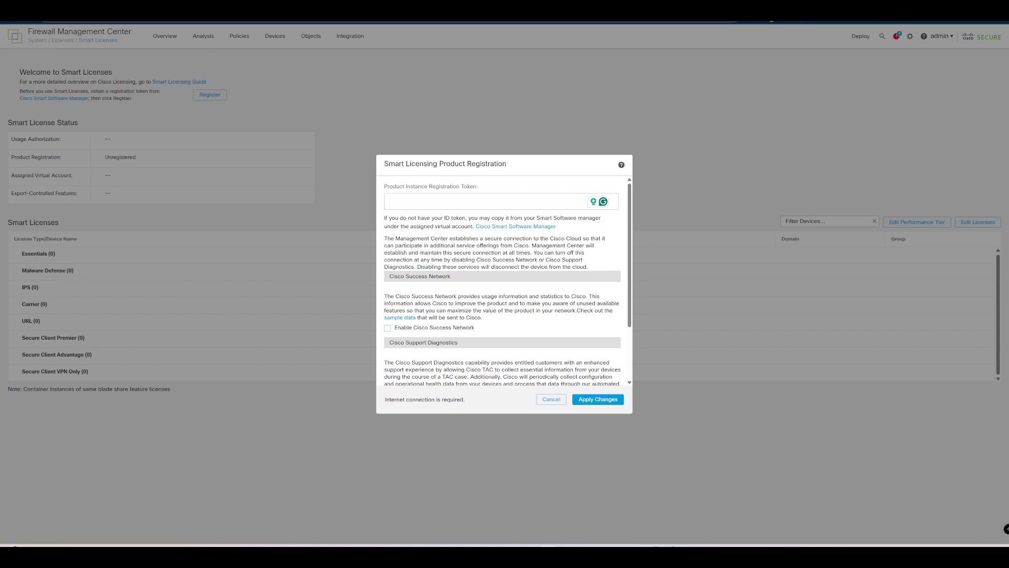
In the Smart Licensing portal, check the DEFAULT account's licenses, then return to its General overview.
left_click(221, 21)
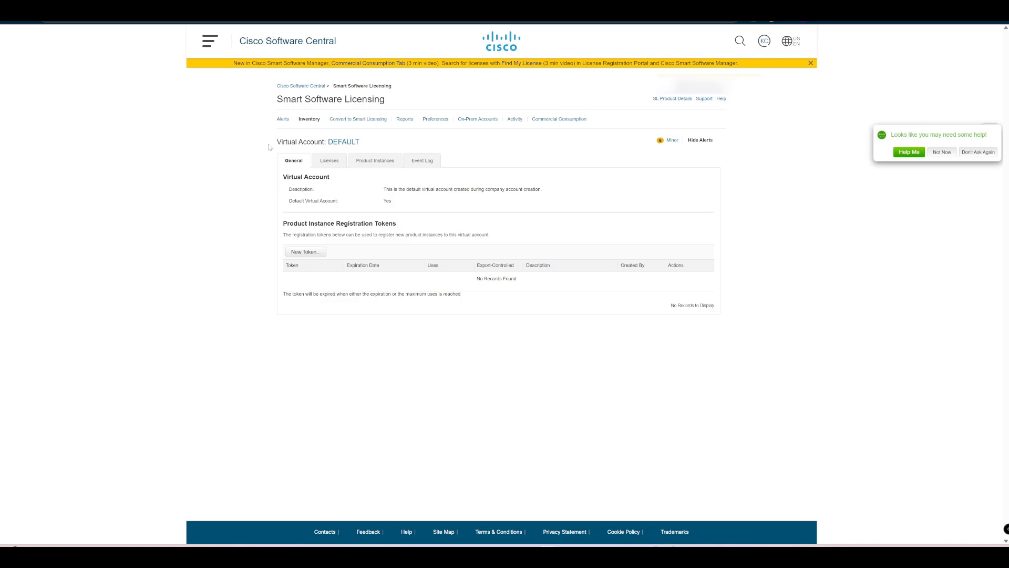
left_click(320, 162)
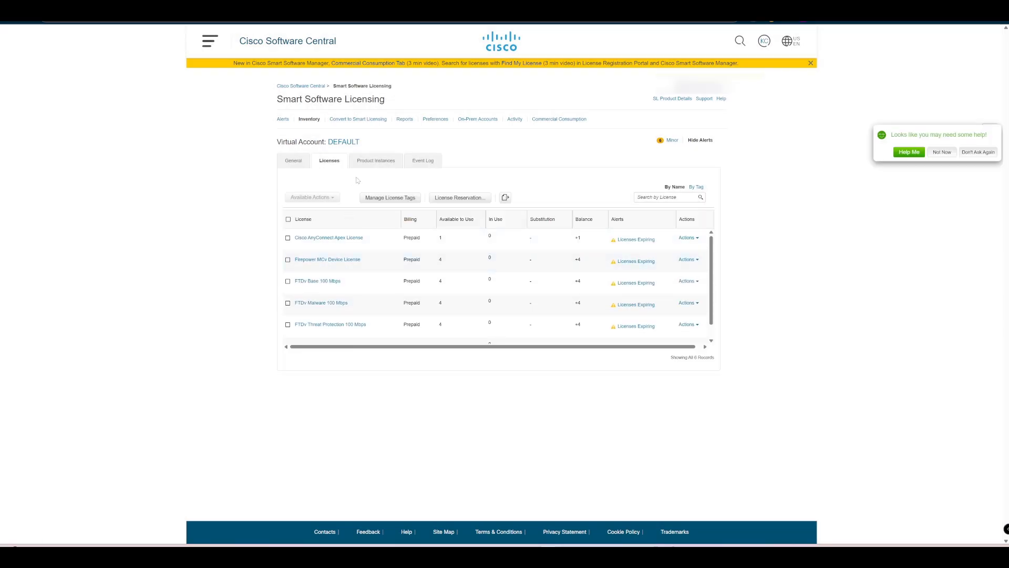
left_click(300, 166)
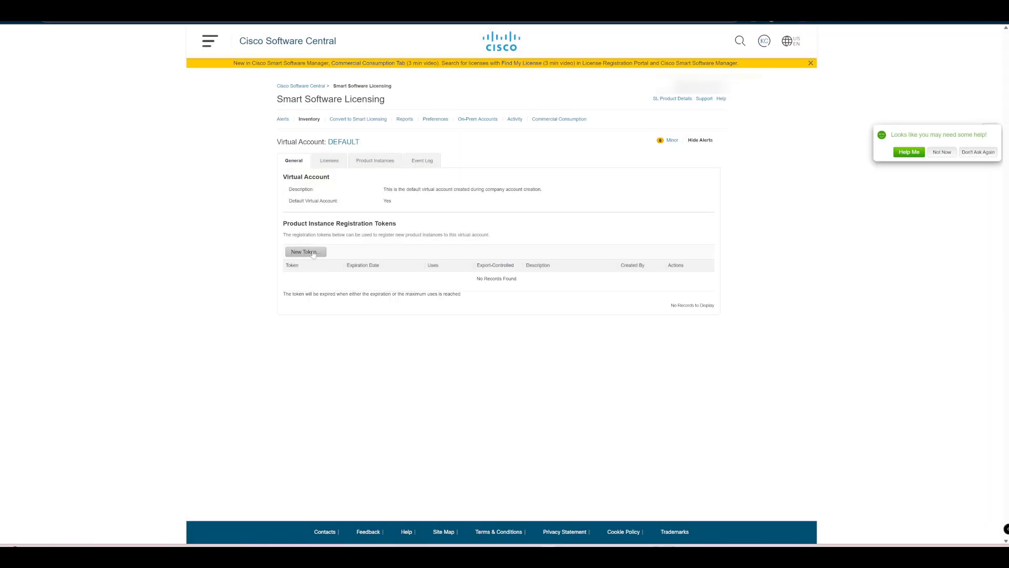
Start a new DEFAULT-account registration token with description 'Test' and a 30-day expiry.
left_click(315, 253)
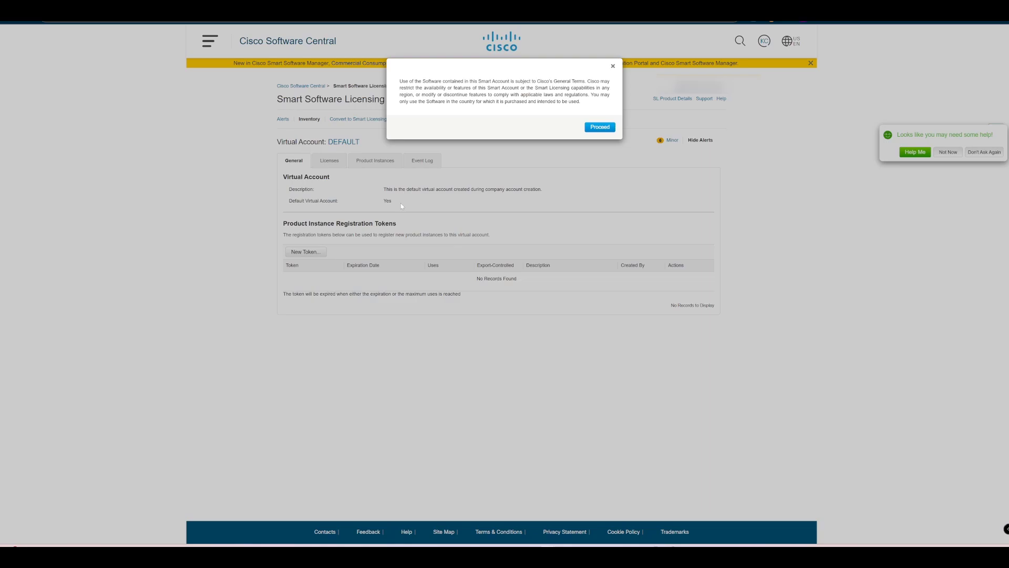
left_click(597, 128)
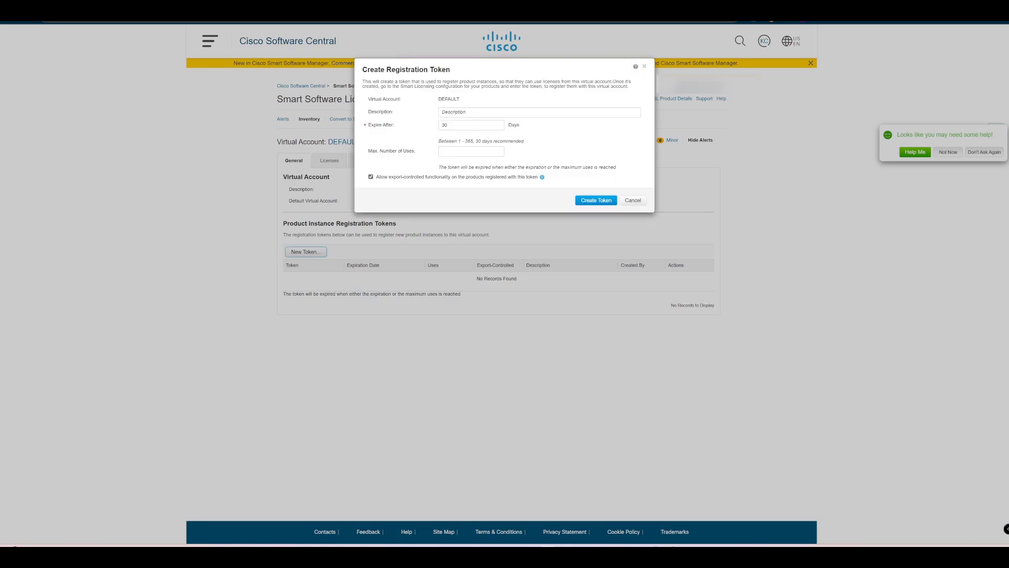
left_click(539, 112)
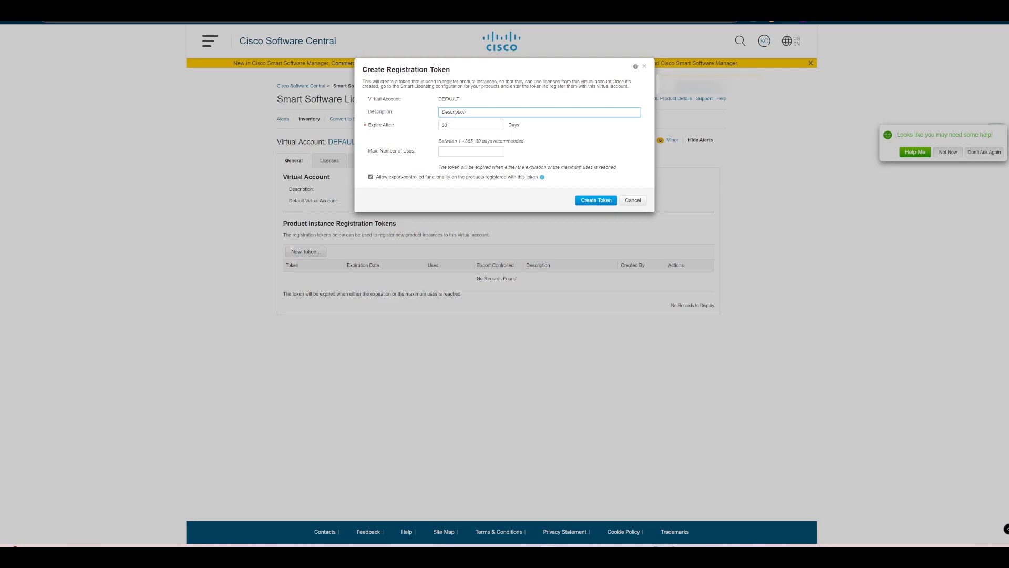
type("Test")
key("Tab")
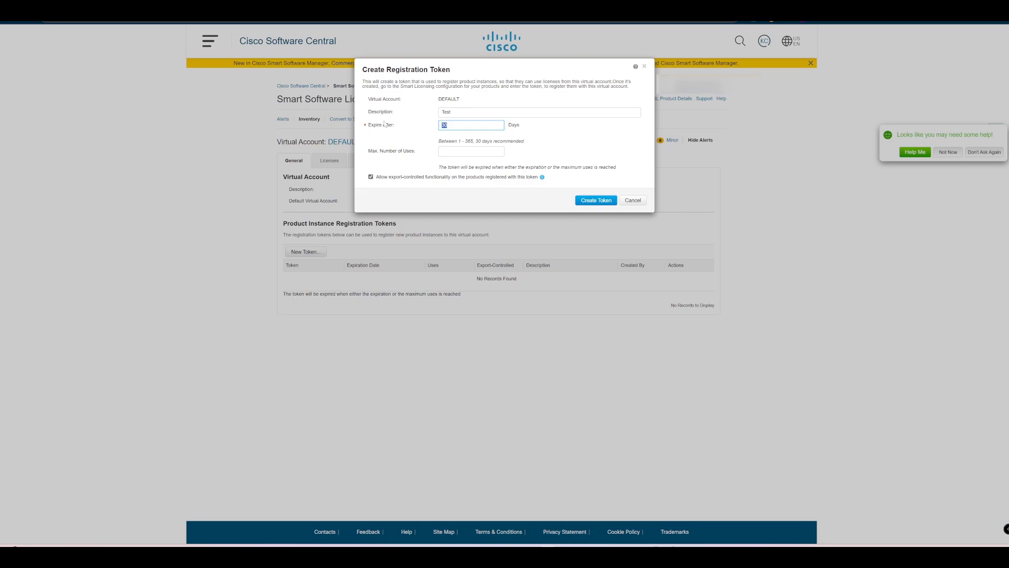
left_click(408, 115)
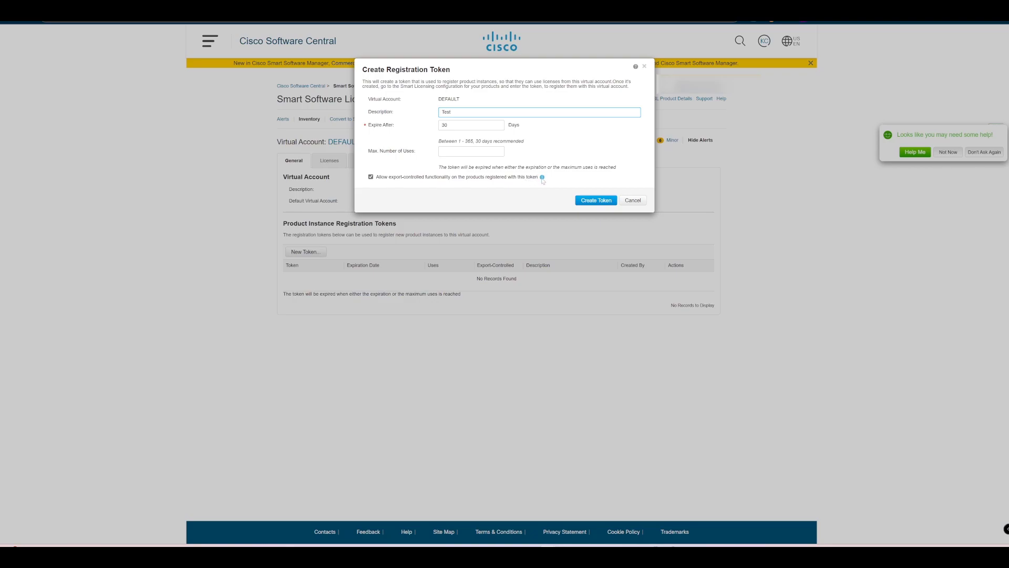
Generate the 30-day 'Test' token, copy its text, and return to Firewall Management Center.
left_click(600, 199)
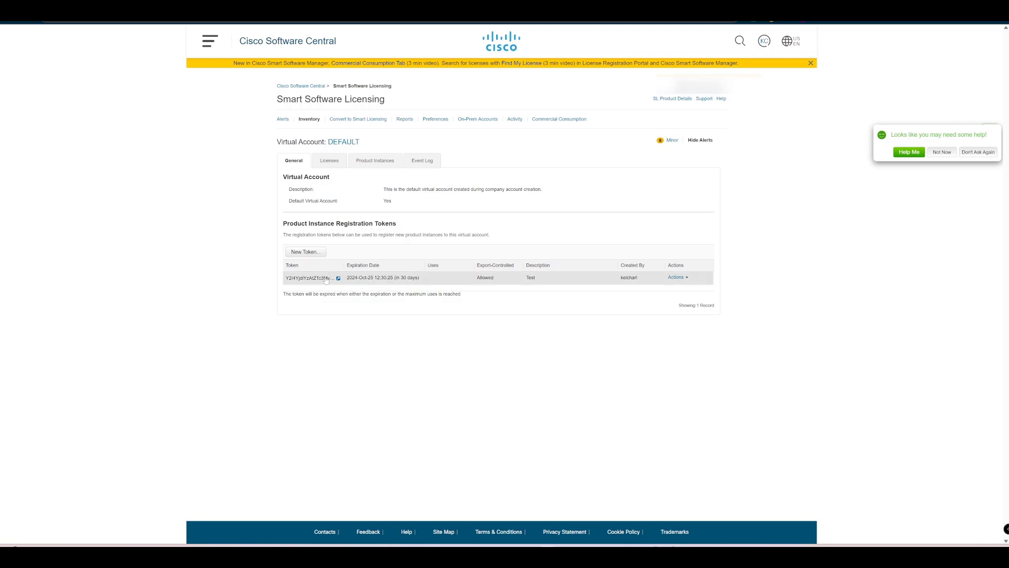
left_click(326, 278)
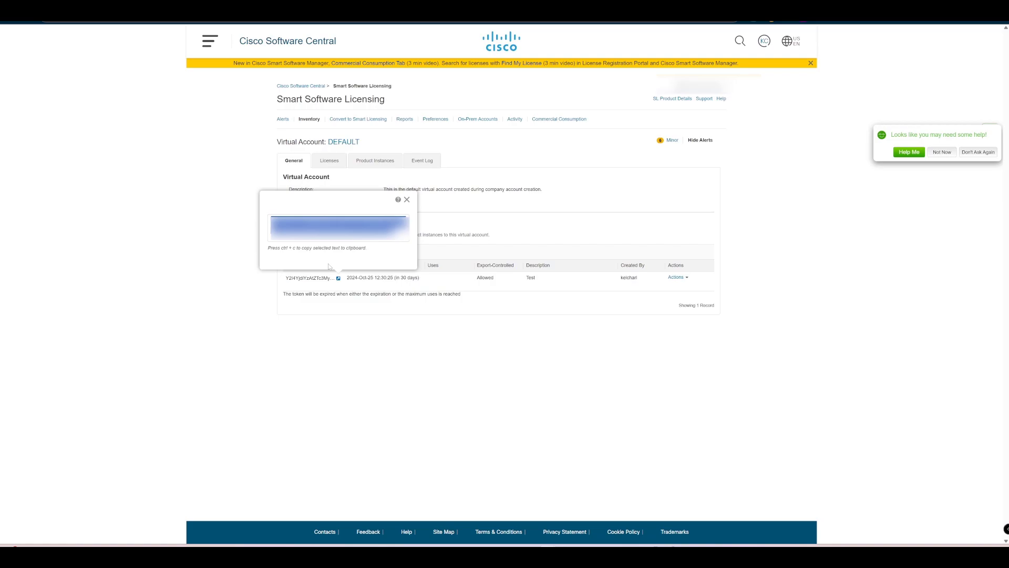
right_click(347, 239)
key("Escape")
key("alt+Tab")
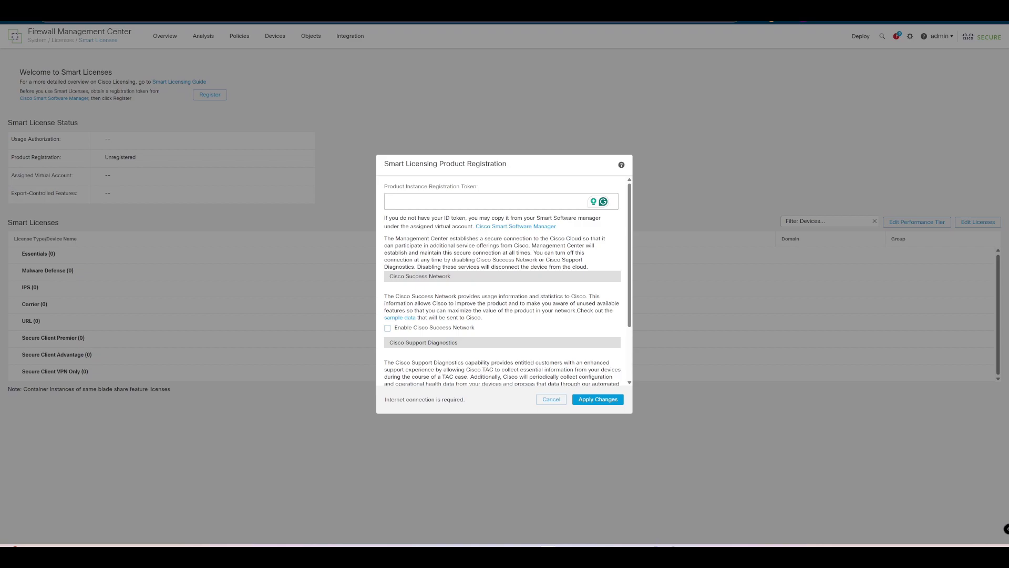
Paste the copied token into the registration form and submit it to register FMC.
left_click(389, 199)
key("ctrl+v")
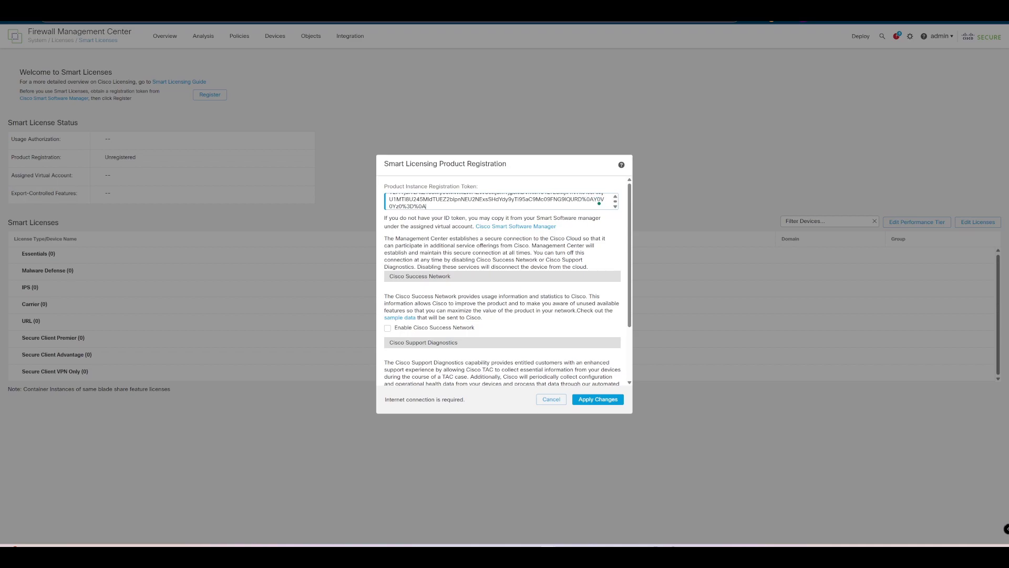
left_click(597, 399)
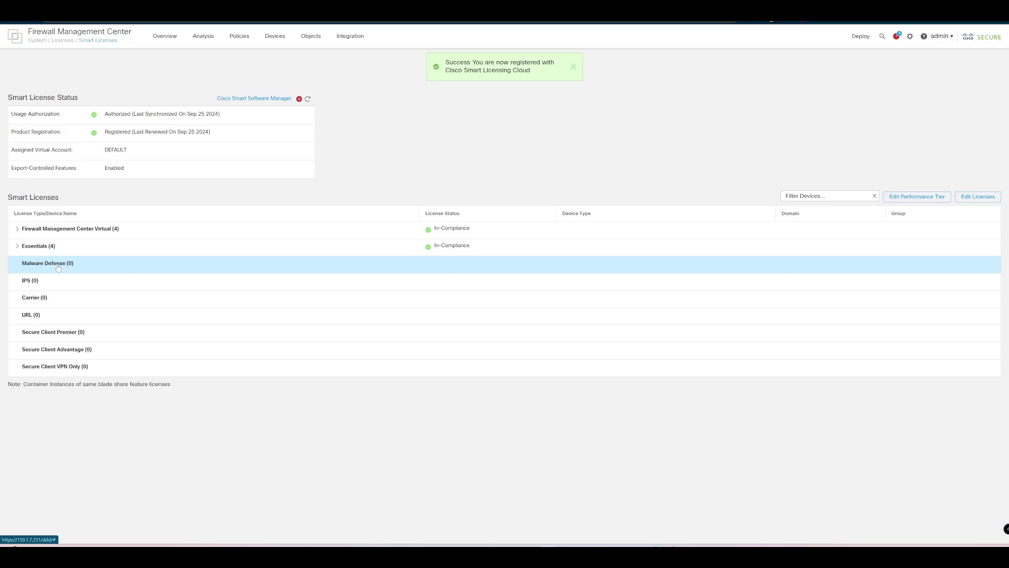
In Edit Licenses, assign a Malware Defense license to EDGE-FTDv.
left_click(978, 196)
left_click(413, 270)
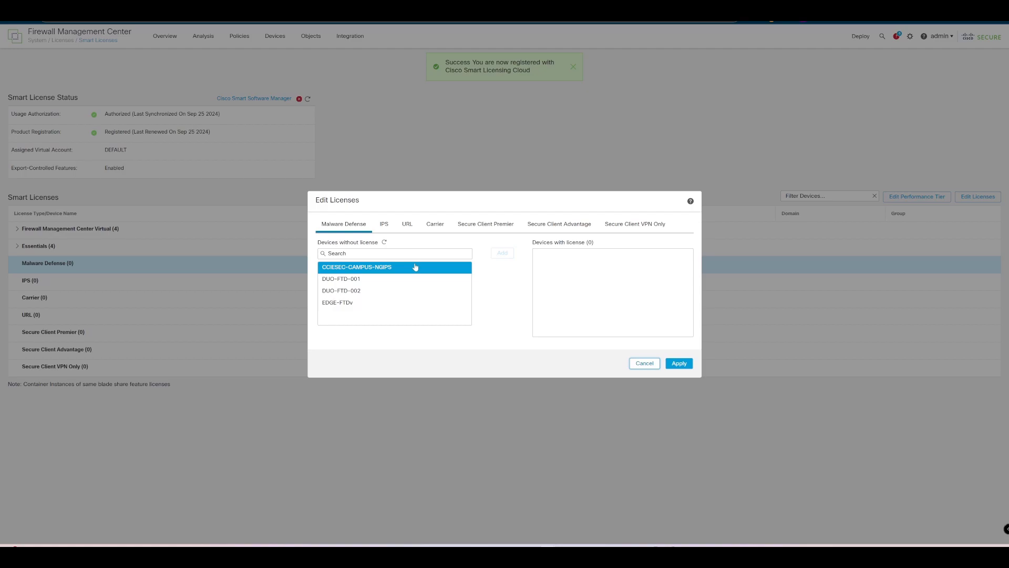
left_click(398, 305)
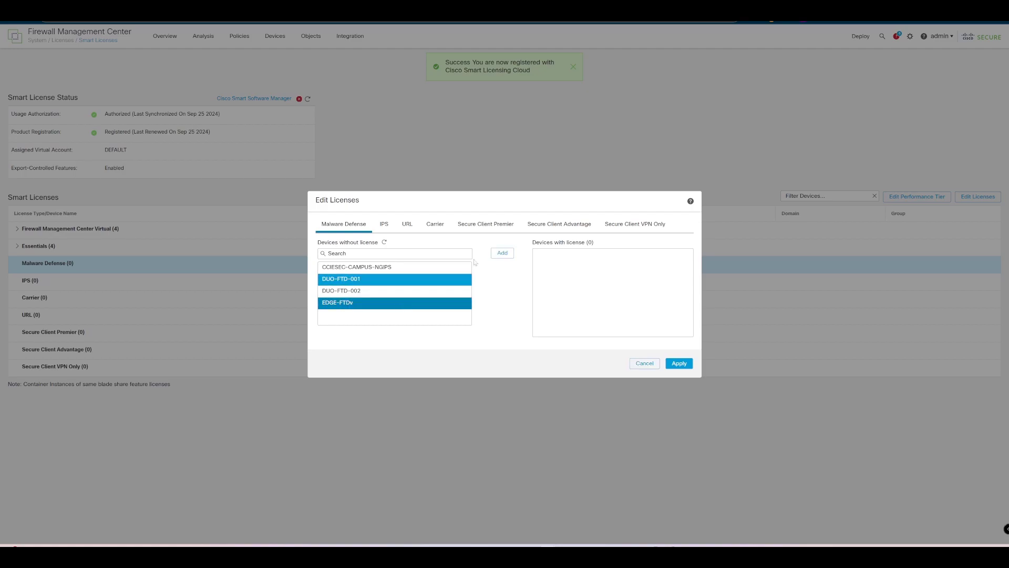
left_click(502, 253)
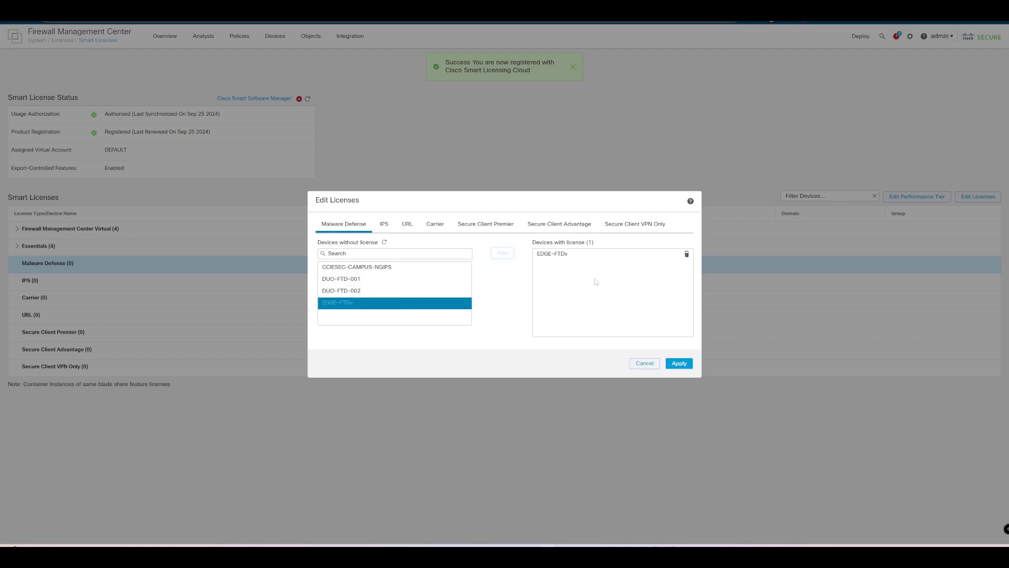
left_click(678, 363)
Give Malware Defense licenses to the remaining three devices, including CCIESEC-CAMPUS-NGIPS and DUO-FTD-001.
left_click(384, 224)
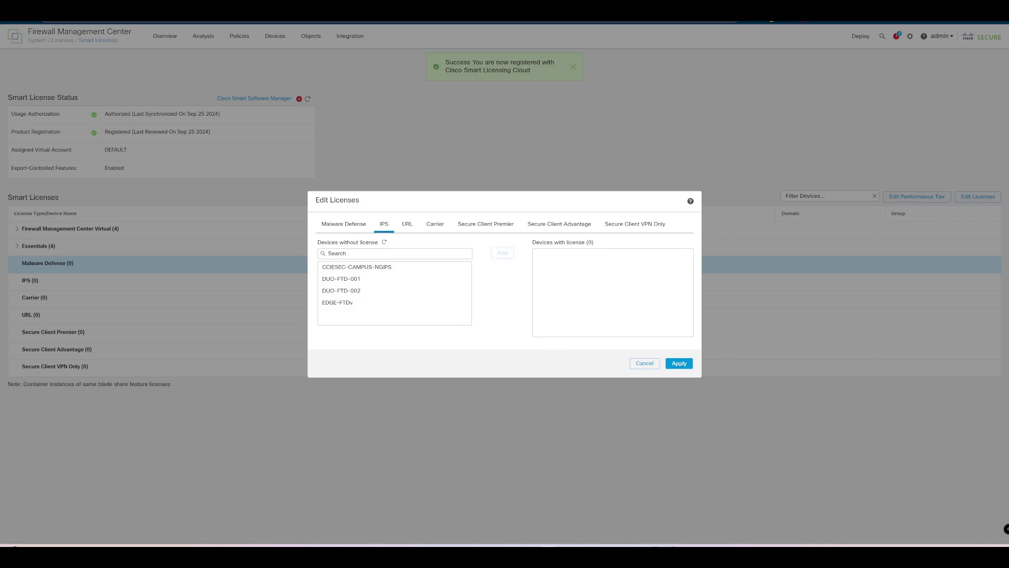
left_click(407, 223)
left_click(435, 224)
left_click(344, 224)
left_click(351, 293)
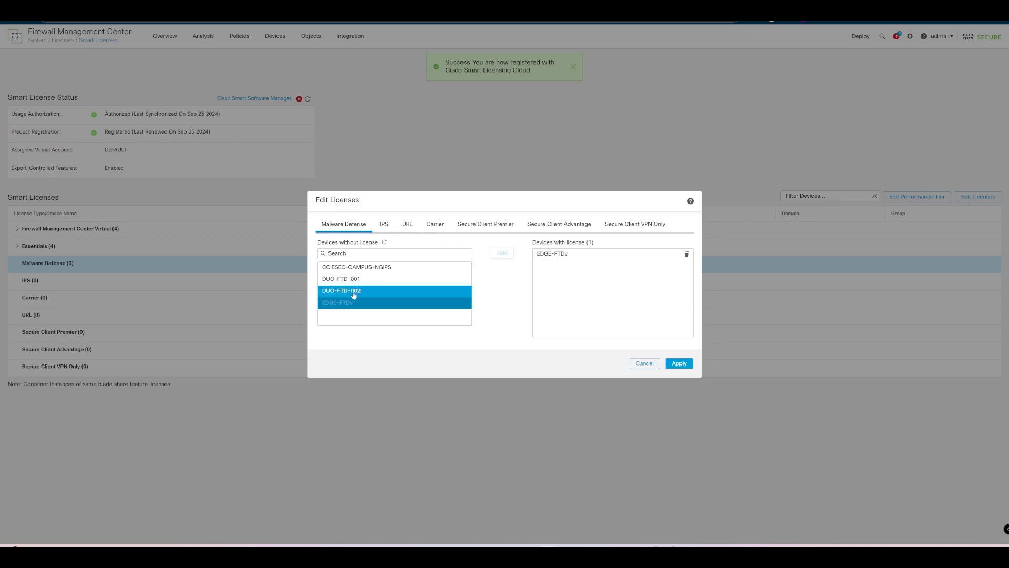
left_click(372, 268)
left_click(365, 281, "ctrl")
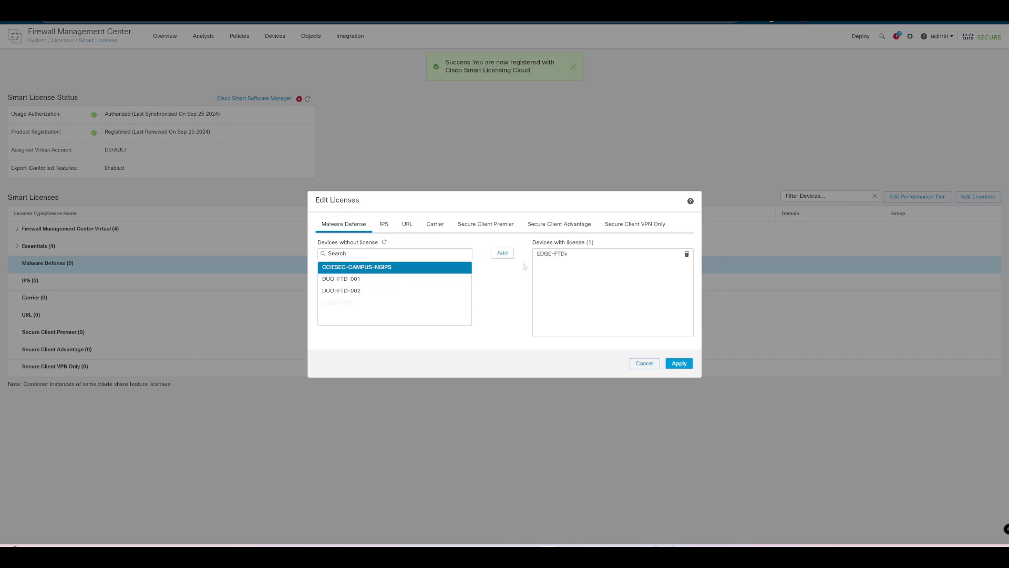
left_click(399, 290, "shift")
left_click(506, 255)
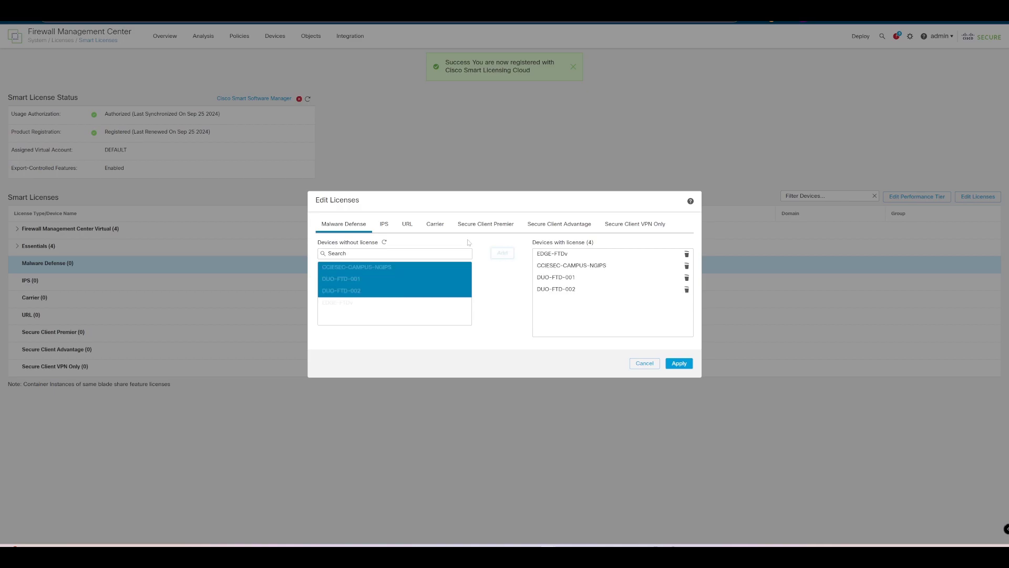
Assign IPS and URL licenses to all four firewall devices.
left_click(384, 224)
left_click(378, 269)
left_click(371, 303, "shift")
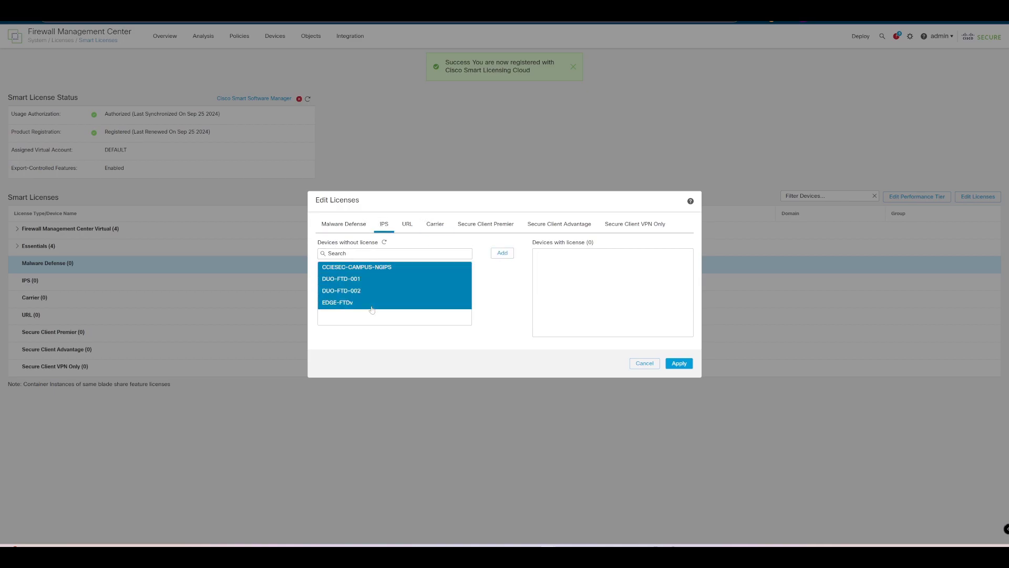
left_click(506, 254)
left_click(407, 223)
left_click(378, 267)
left_click(415, 302, "shift")
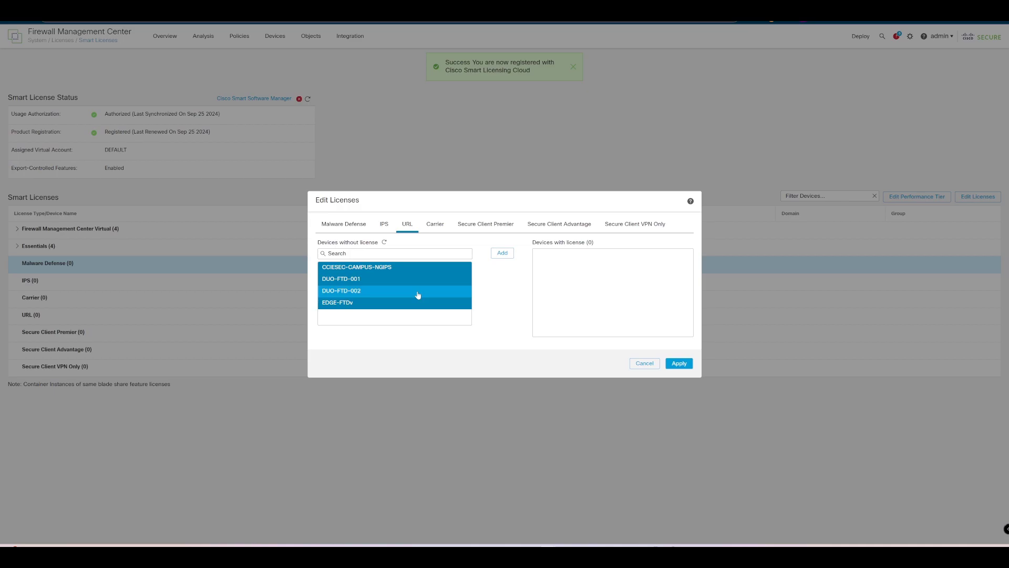
left_click(503, 252)
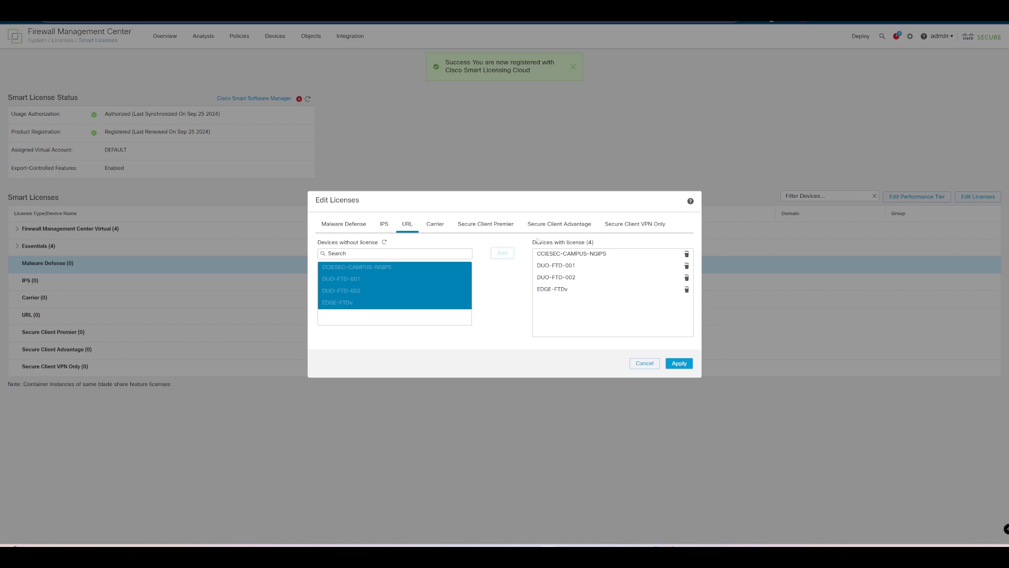
Assign Secure Client Premier to EDGE-FTDv and apply all license assignments.
left_click(486, 224)
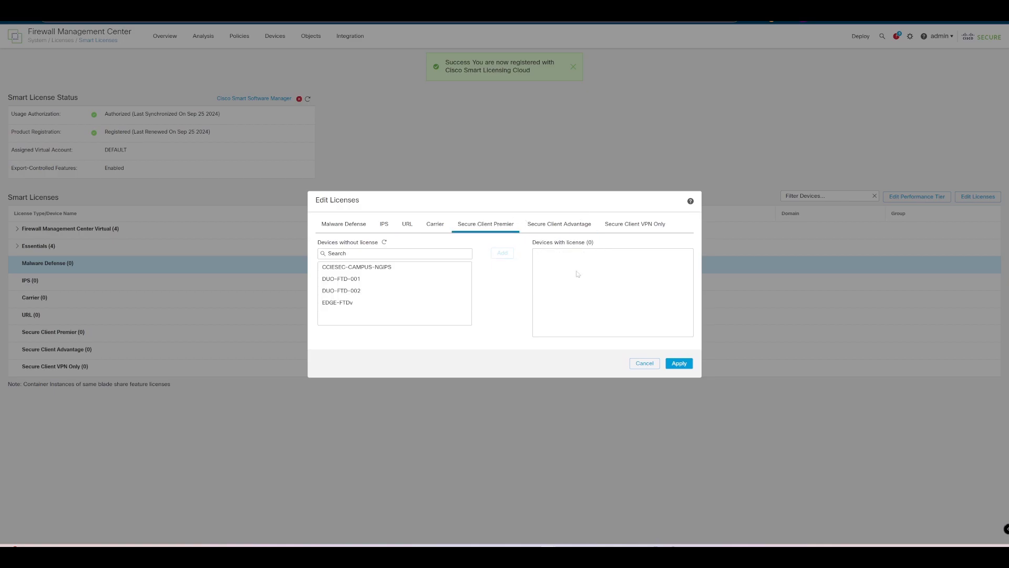
left_click(410, 269)
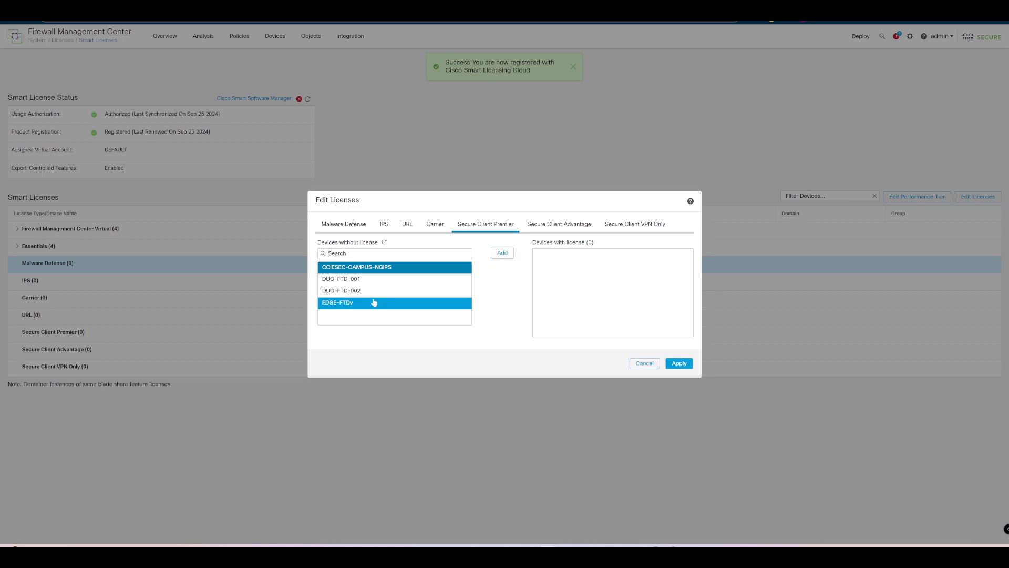
left_click(374, 303)
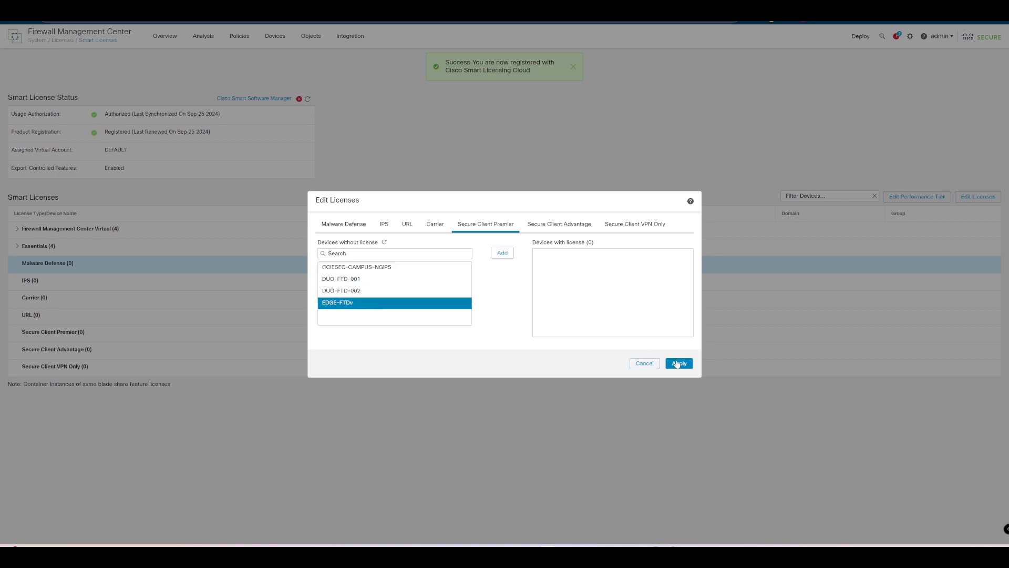
left_click(502, 252)
left_click(686, 363)
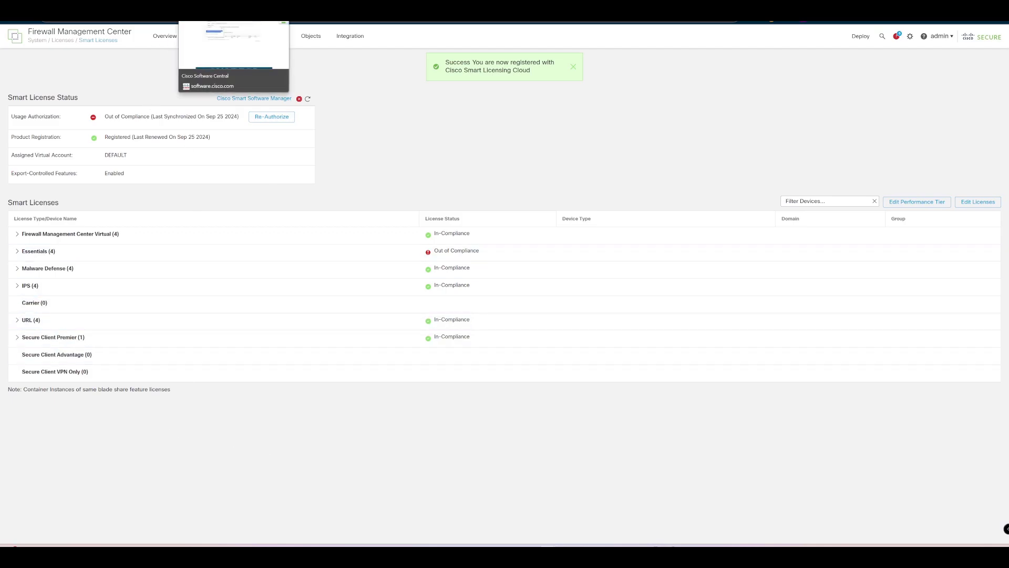
Back in Cisco Software Central, dismiss the token popup and view the DEFAULT account's license inventory.
left_click(231, 10)
left_click(188, 216)
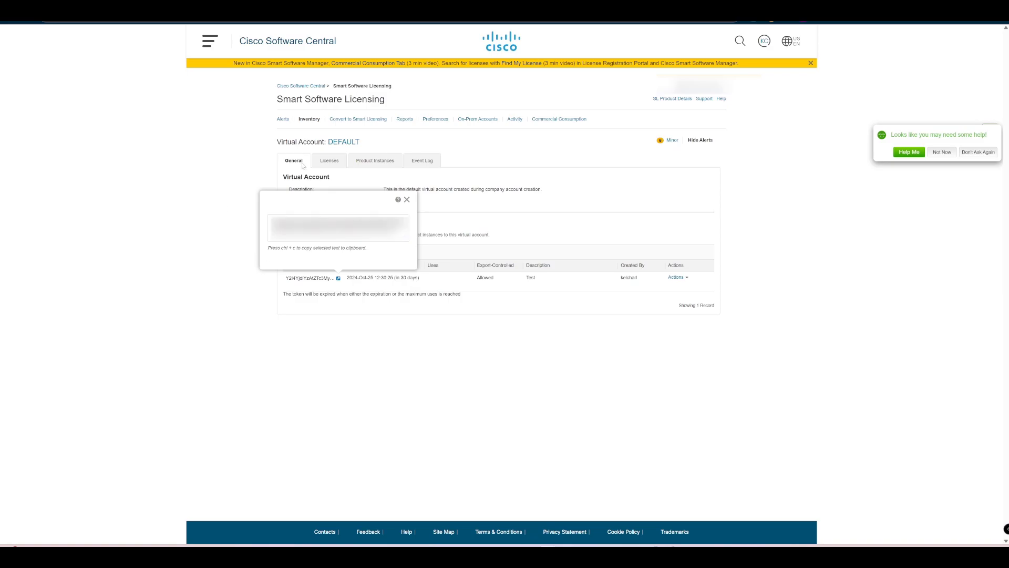
left_click(407, 200)
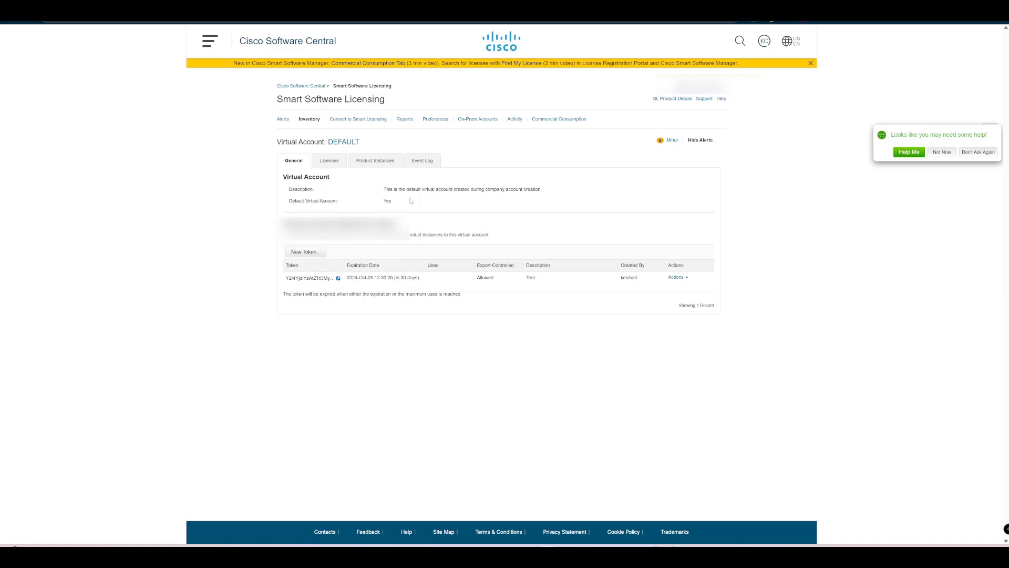
left_click(333, 162)
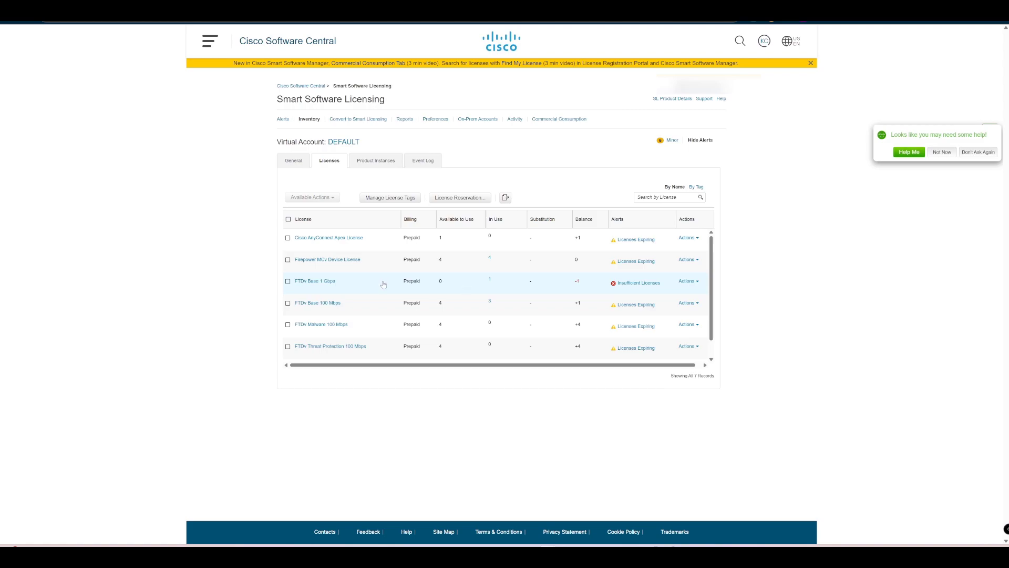
scroll(384, 286, "down", 1)
scroll(385, 289, "up", 1)
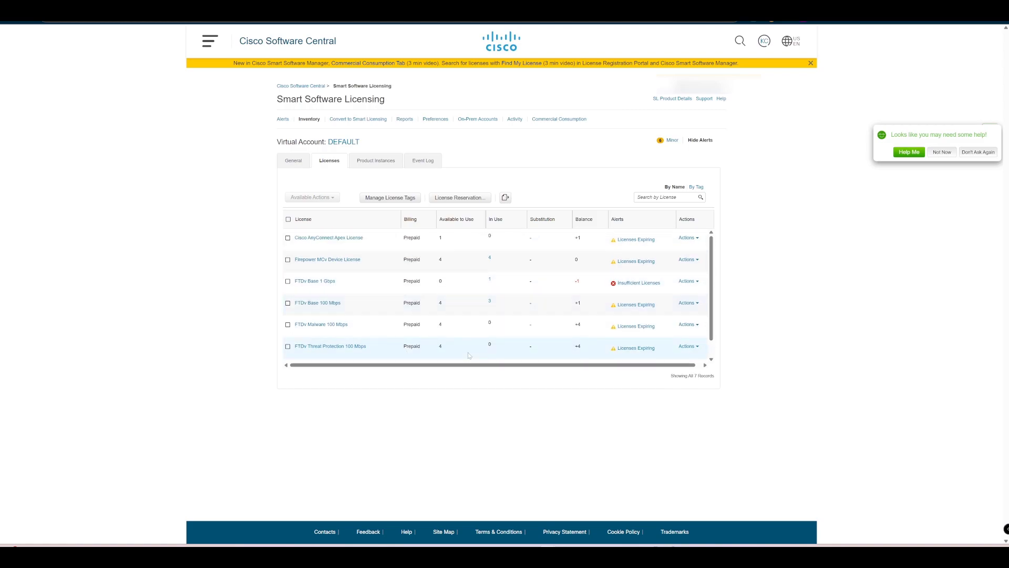